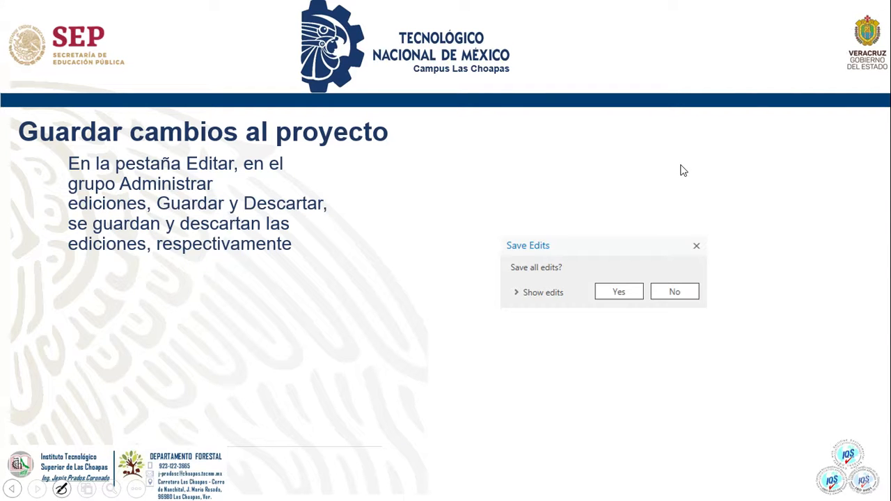
Leave the slideshow for ArcMap, view the plantation map's page layout, and return to the data view.
key(Escape)
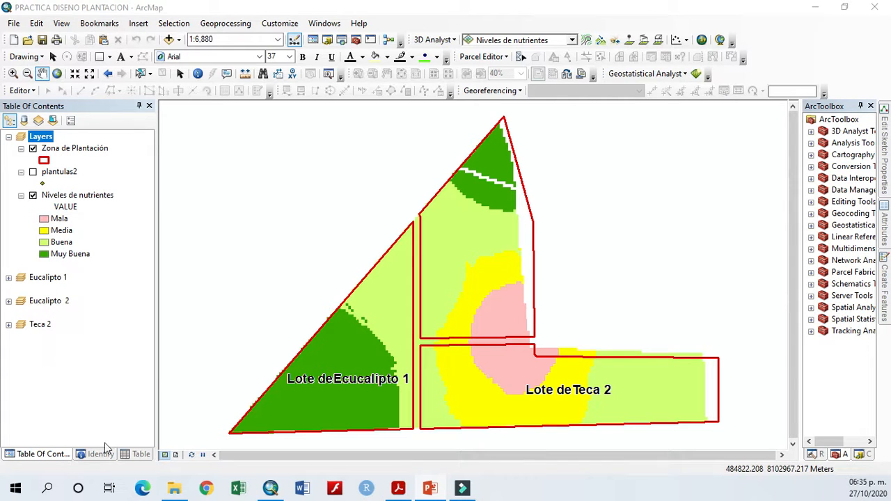
click(176, 458)
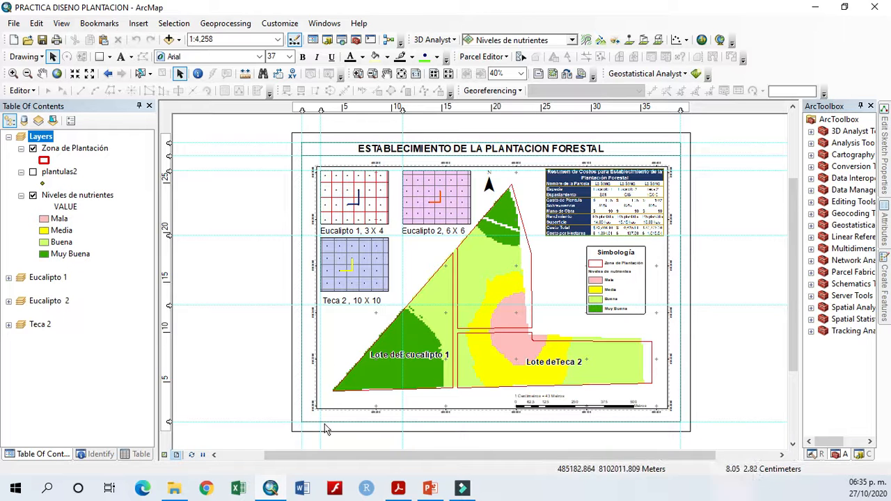
click(165, 454)
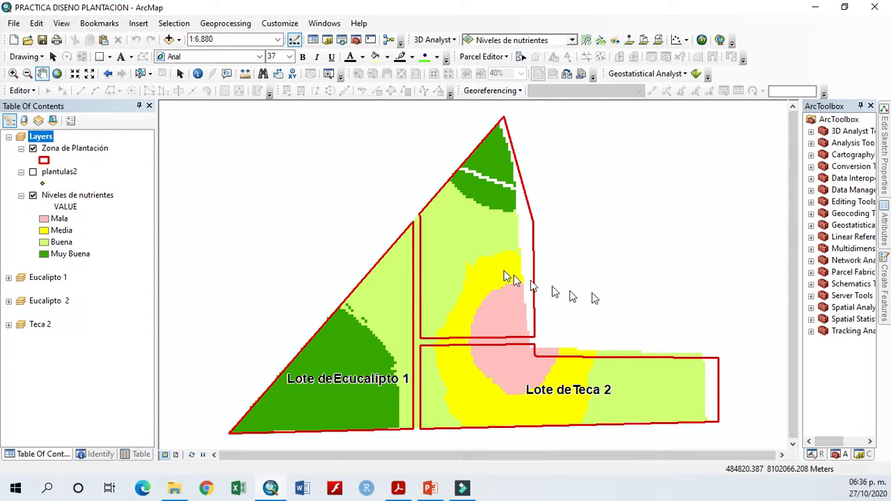
Open the attribute table of the Zona de Plantación layer and widen it to show more columns.
click(69, 175)
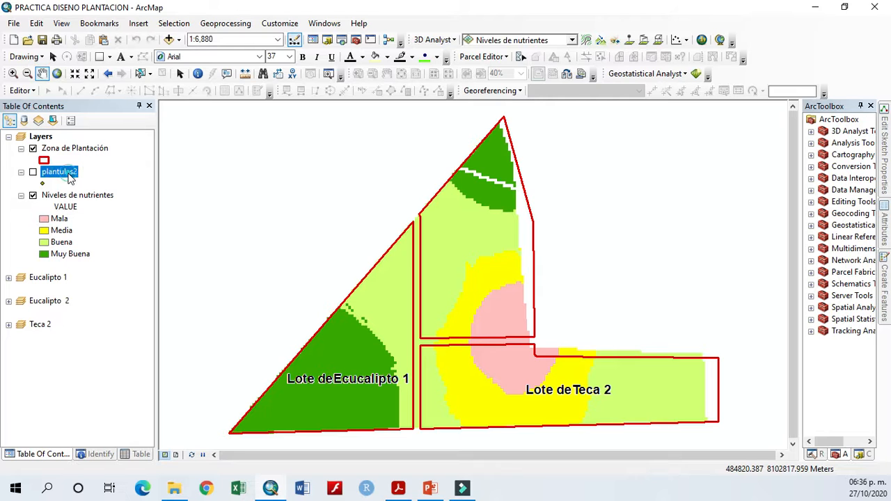
click(71, 149)
right_click(70, 150)
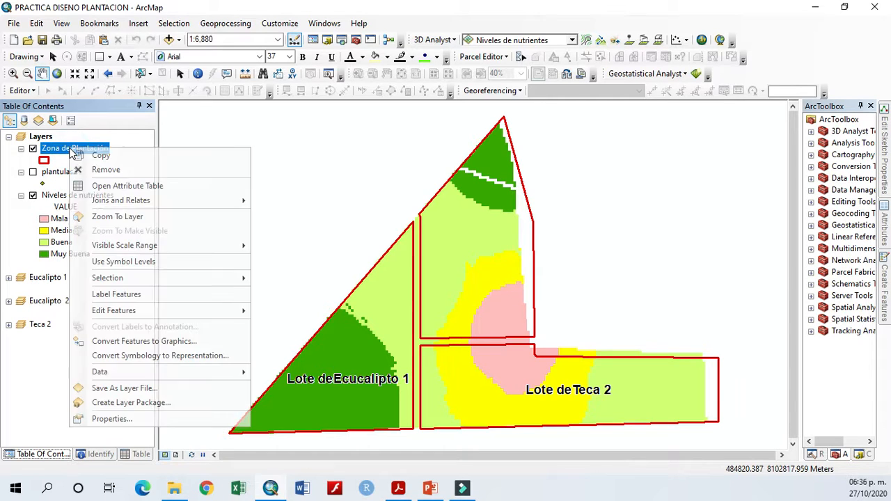
click(115, 188)
drag(159, 265, 294, 261)
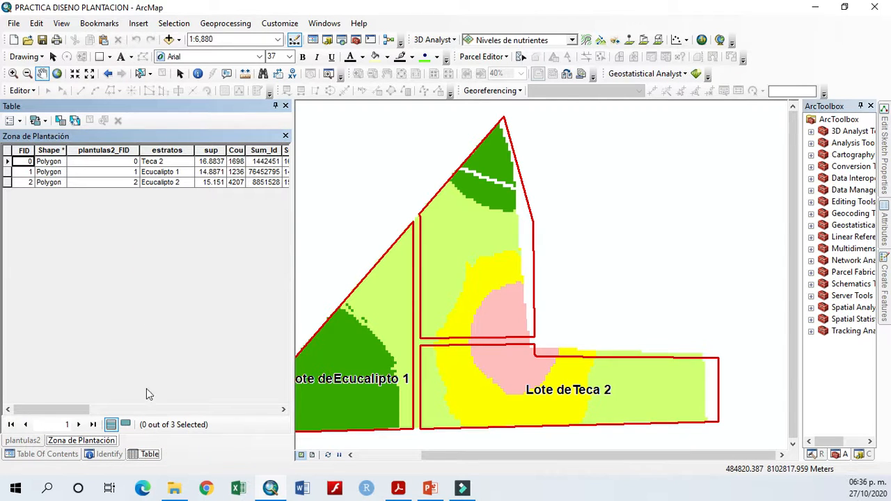
Examine the cost fields Cost_Tota, cost_ha, Mano_Obra and Cost_Plant in the Zona de Plantación table.
drag(73, 409, 290, 393)
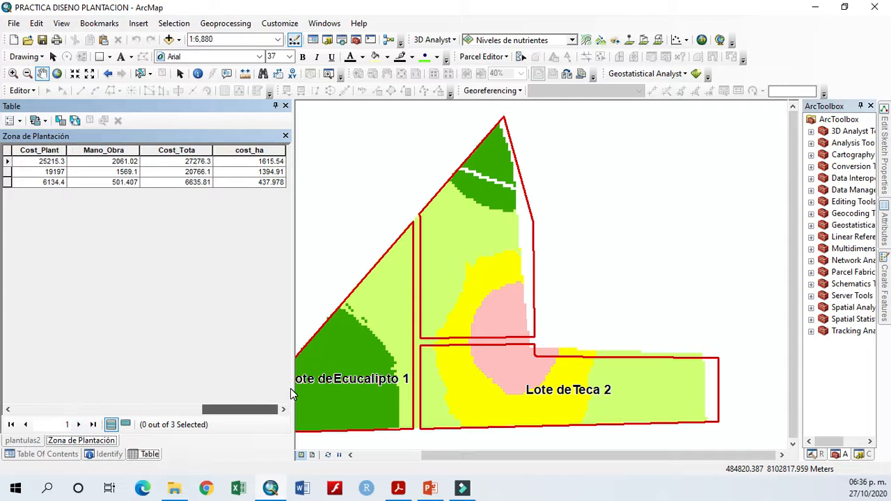
click(183, 150)
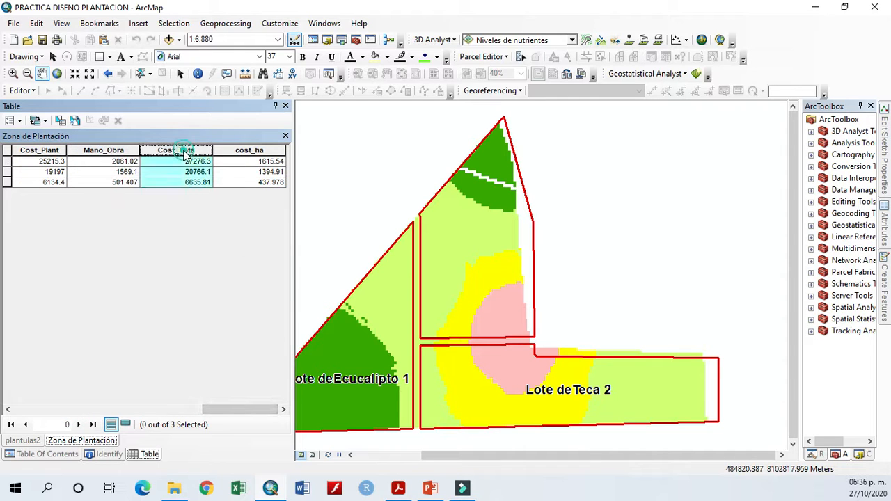
click(235, 150)
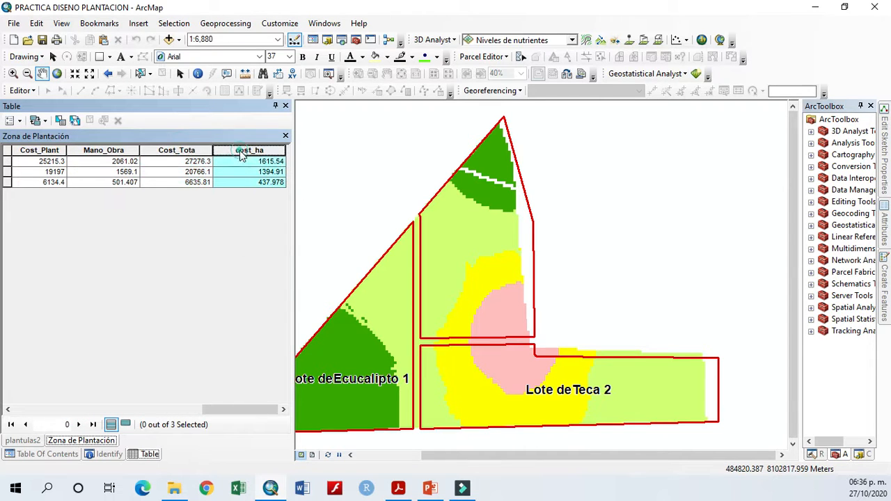
click(184, 151)
click(112, 151)
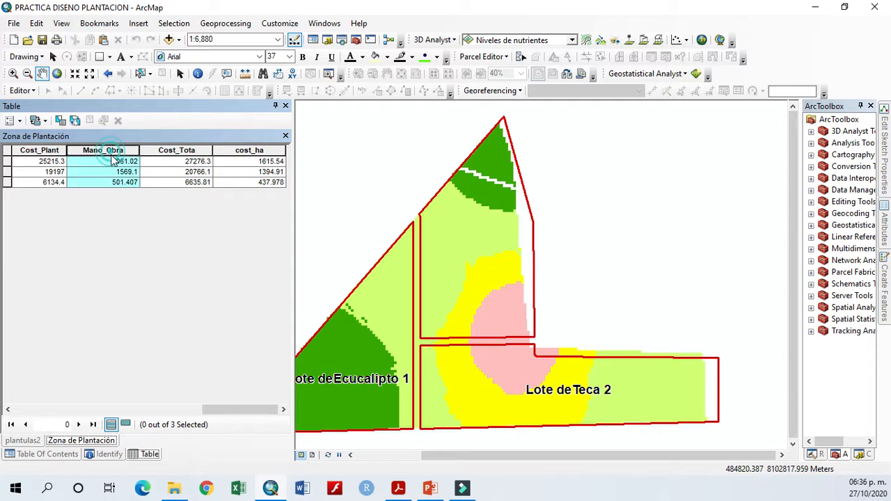
click(48, 150)
Examine the Total_plan and Sum_a fields and the first columns describing each lot in the table.
drag(256, 407, 144, 409)
click(69, 150)
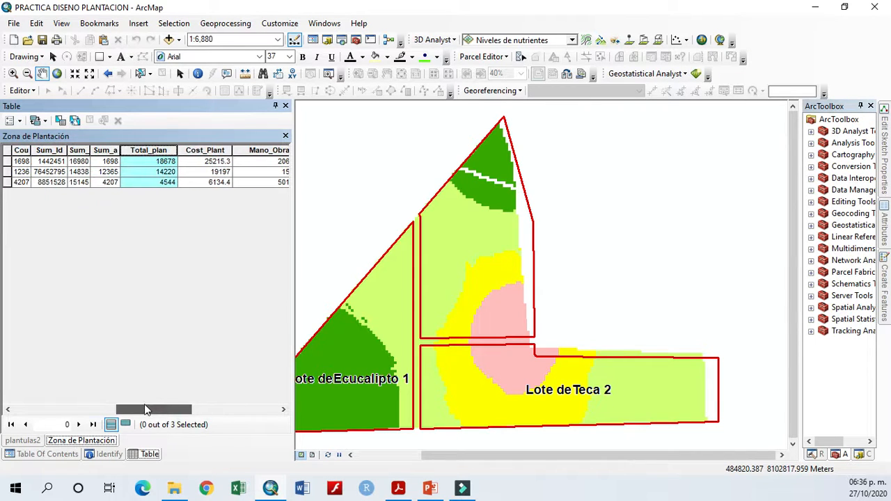
click(106, 150)
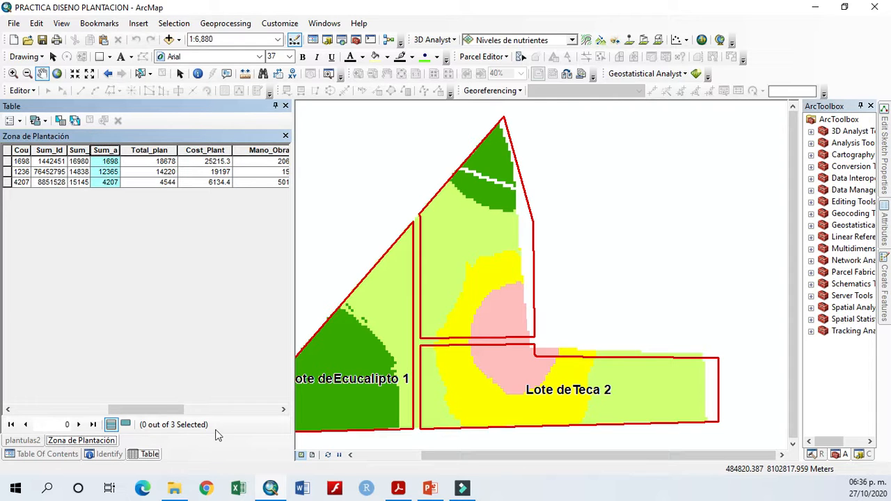
drag(155, 411, 53, 392)
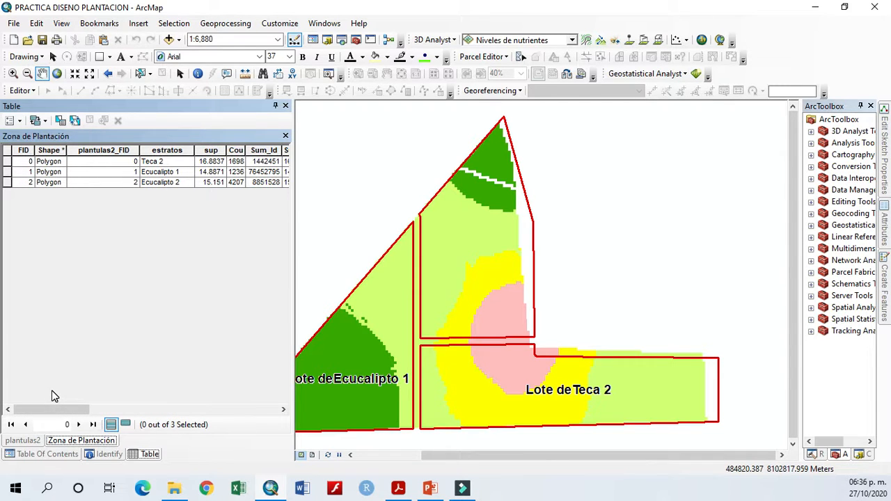
drag(55, 411, 159, 404)
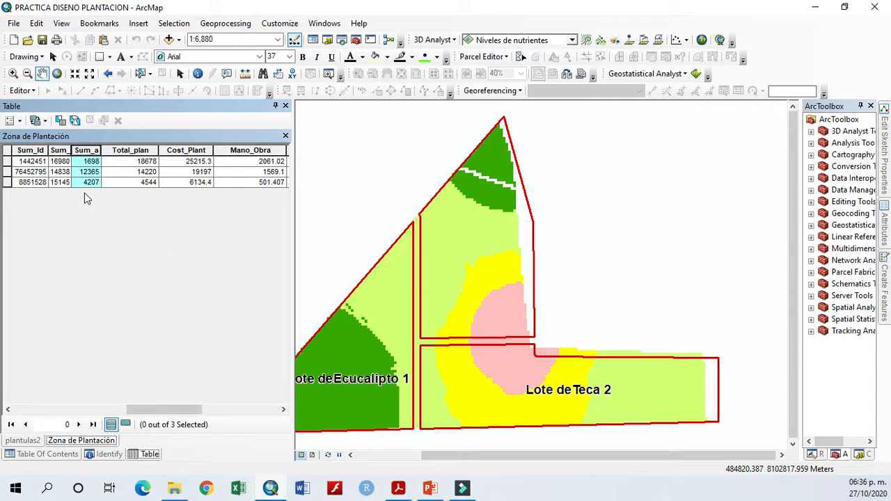
click(130, 152)
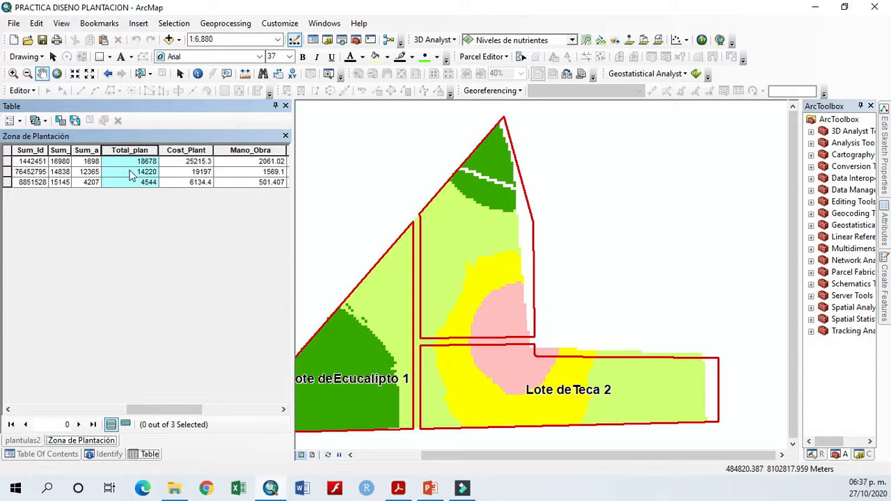
View the statistics of the Total_plan field and of the cost_ha field, and close the statistics window.
click(127, 150)
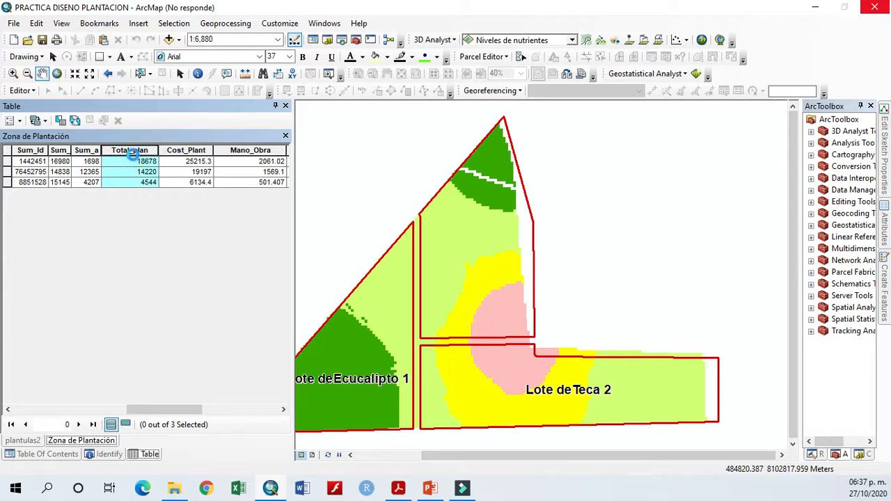
right_click(170, 161)
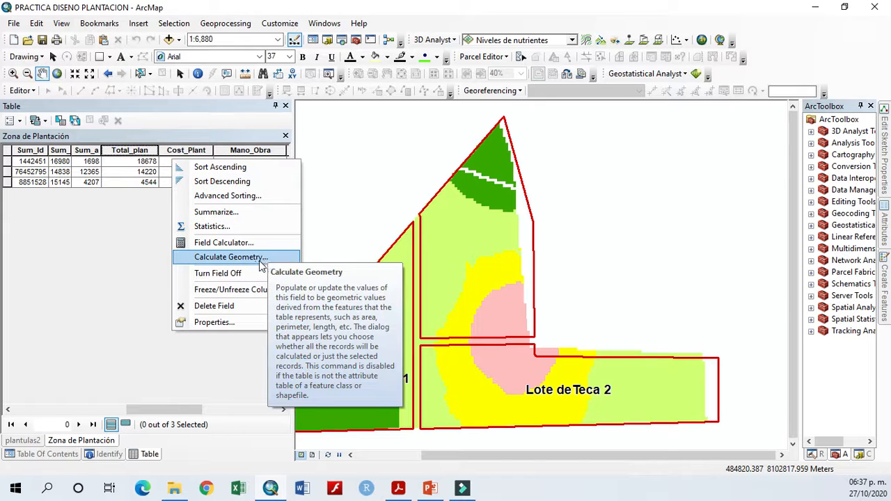
click(212, 226)
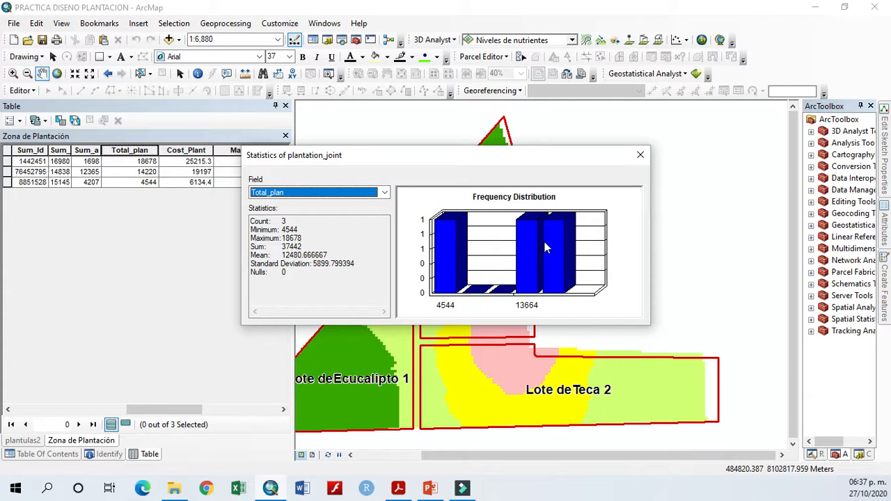
click(383, 192)
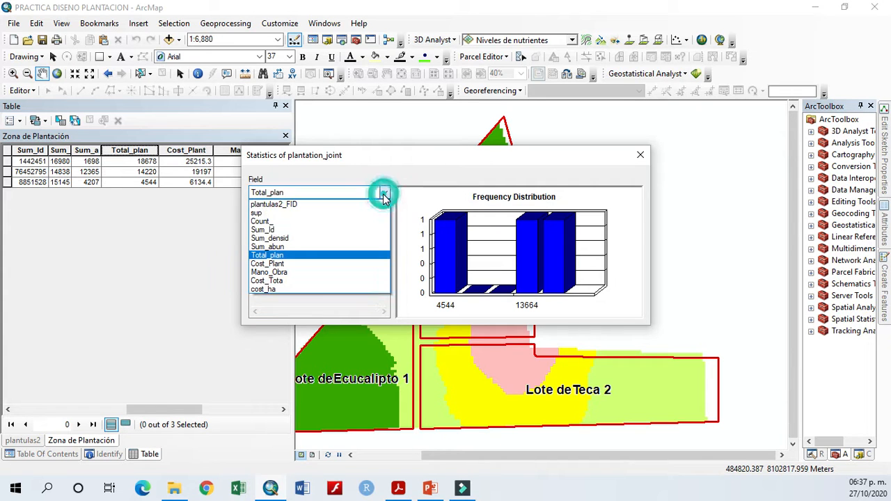
click(338, 289)
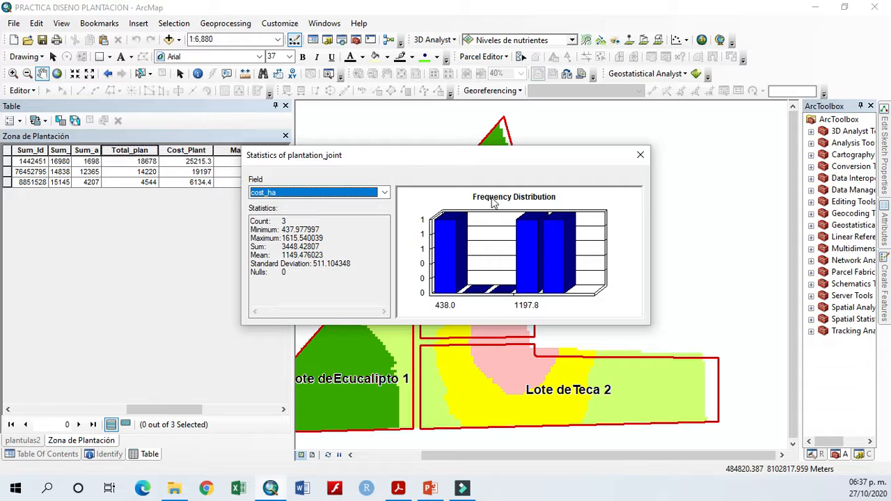
click(639, 156)
Try to set up a vertical bar graph of Zona de Plantación with Cost_Tota as value and estratos as X field and X label.
click(18, 122)
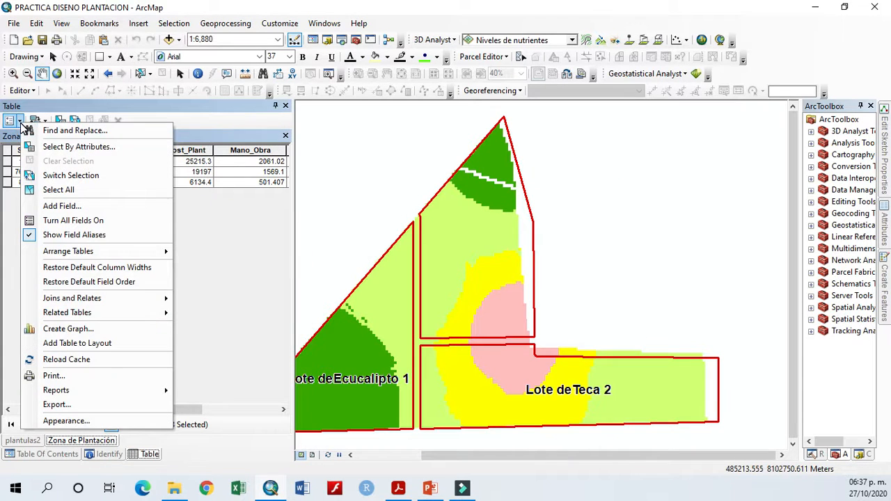
click(85, 334)
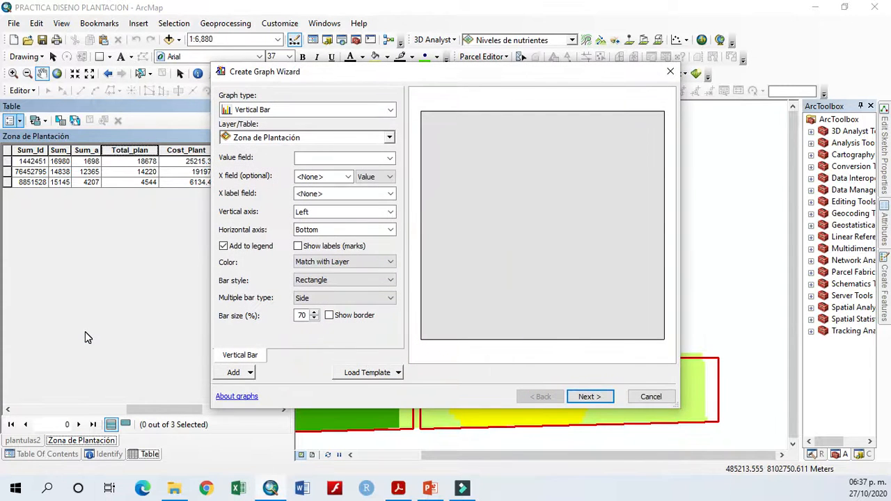
click(391, 158)
scroll(395, 222, down, 1)
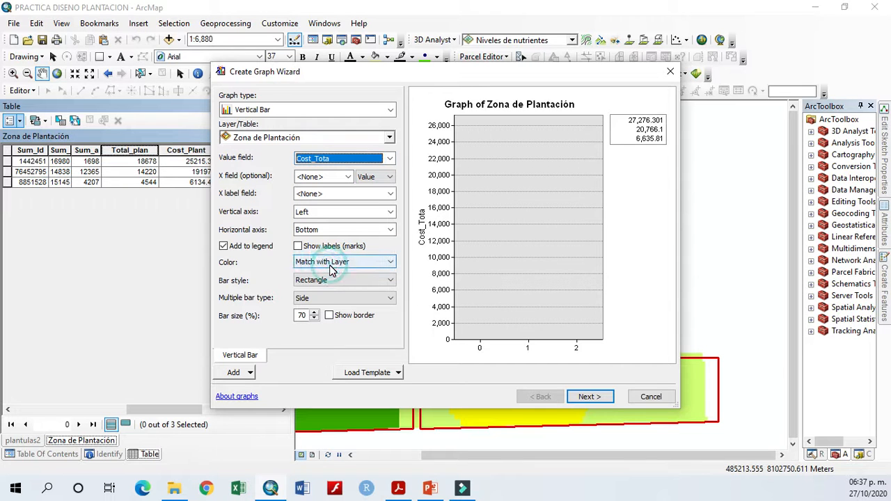
click(345, 177)
click(335, 214)
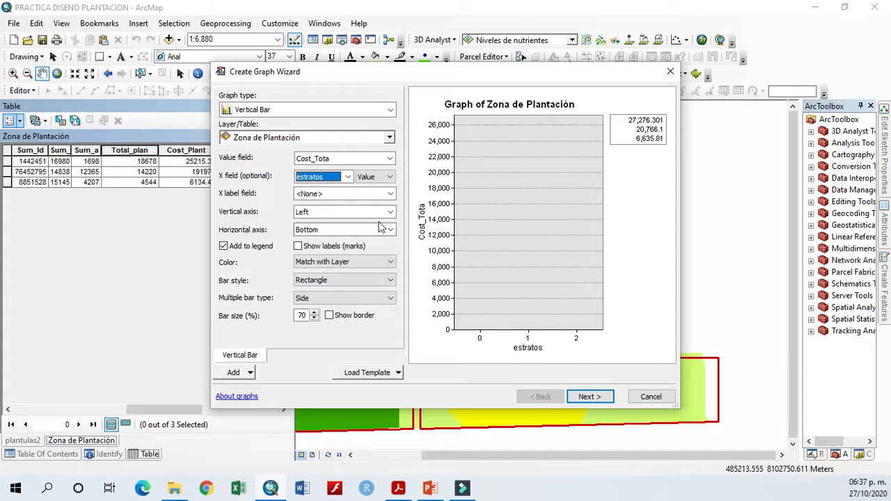
click(391, 194)
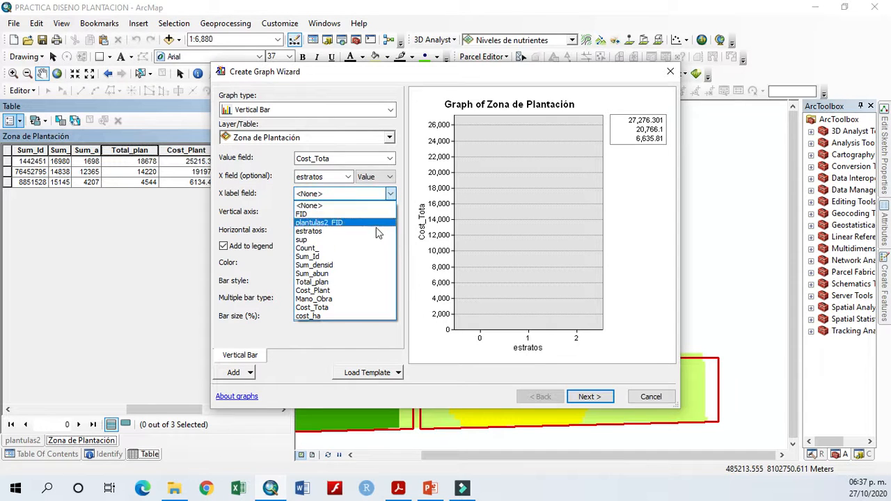
click(309, 230)
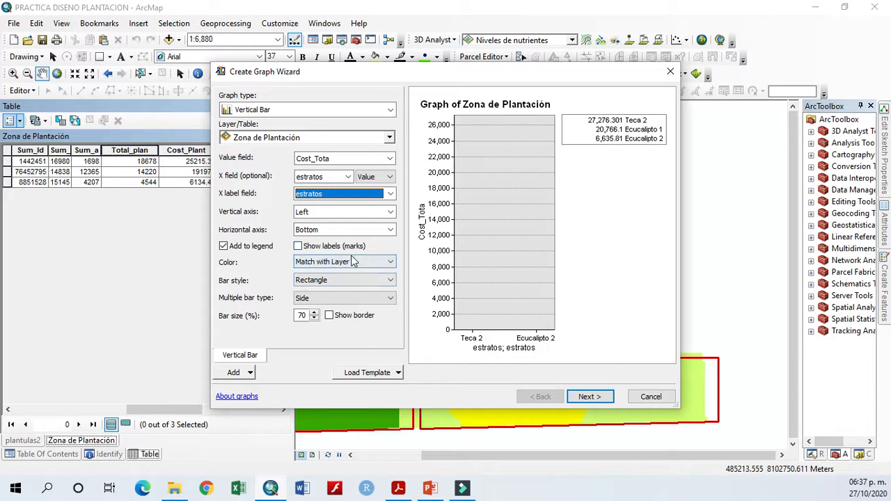
Keep the graph's vertical axis at Left, turn on the bar border, and cancel the graph creation.
click(391, 212)
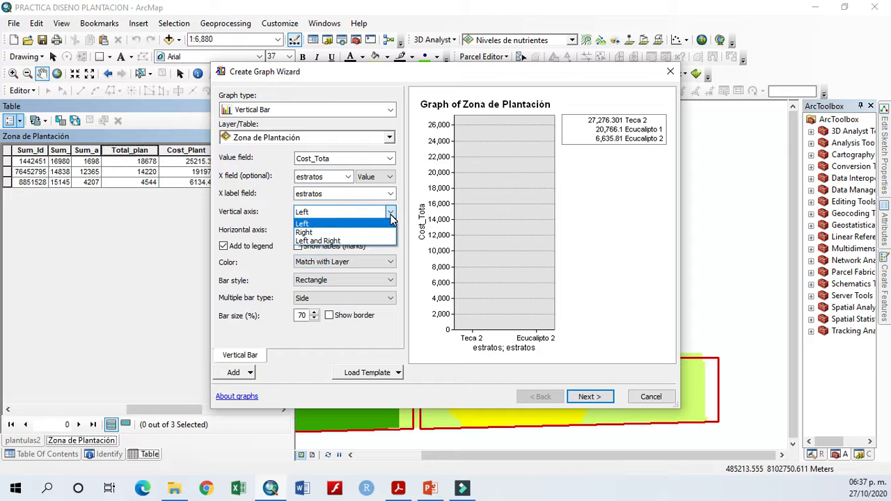
click(390, 212)
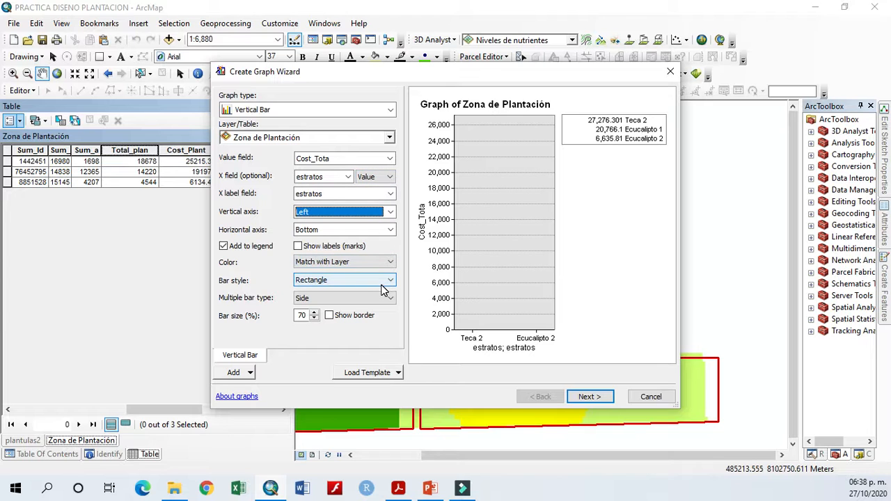
click(329, 316)
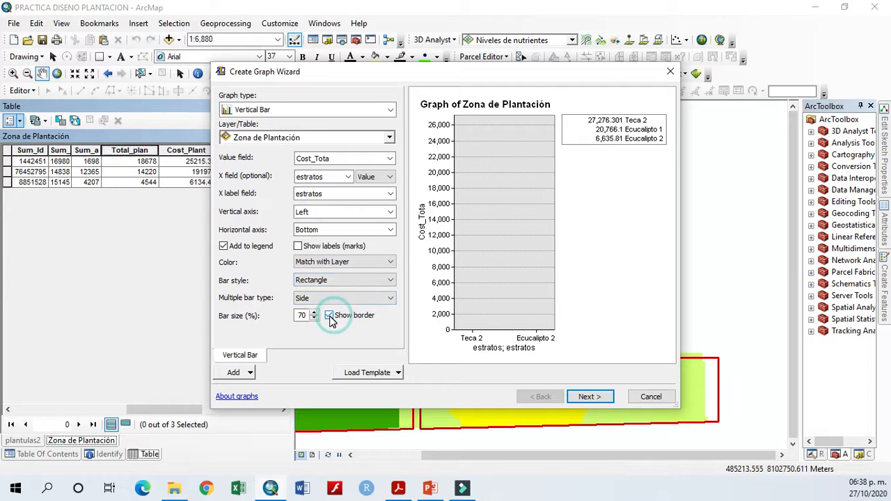
click(651, 396)
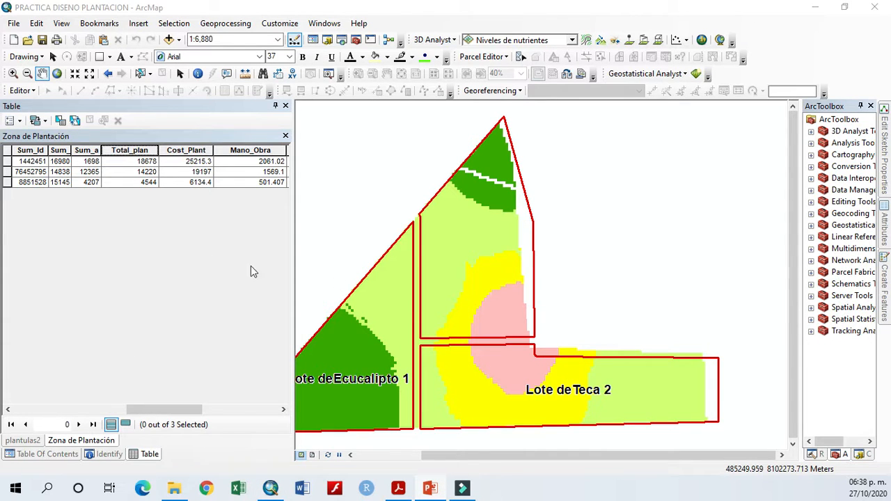
Bring back the layer list and narrow it so that the whole plantation map fits beside it.
click(39, 456)
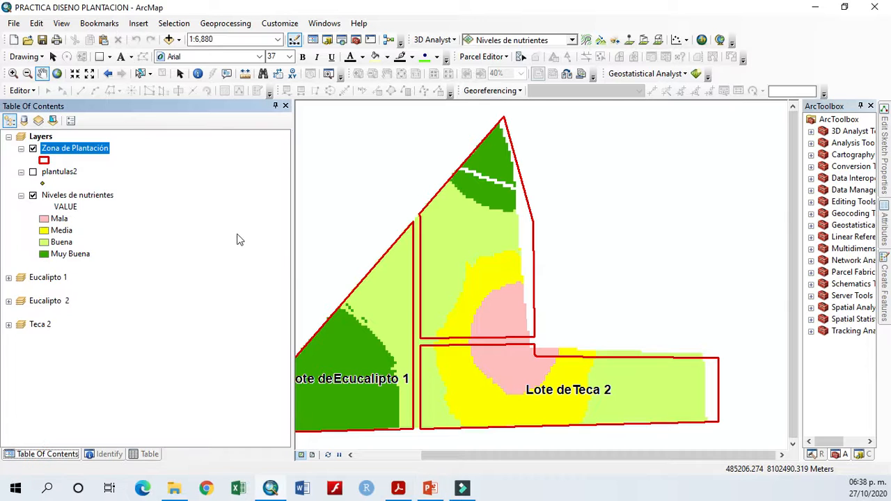
drag(291, 298, 194, 300)
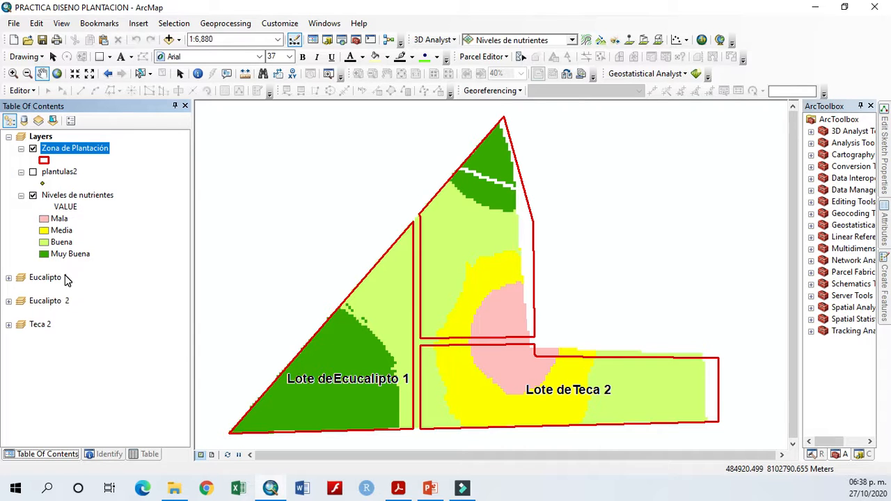
Hide the Niveles de nutrientes layer briefly and show it again on the map.
key(alt+Tab)
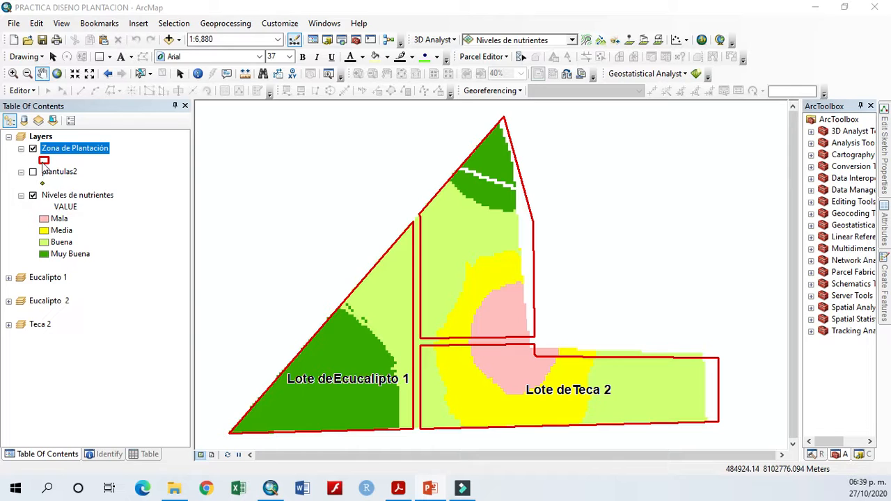
click(32, 197)
click(32, 198)
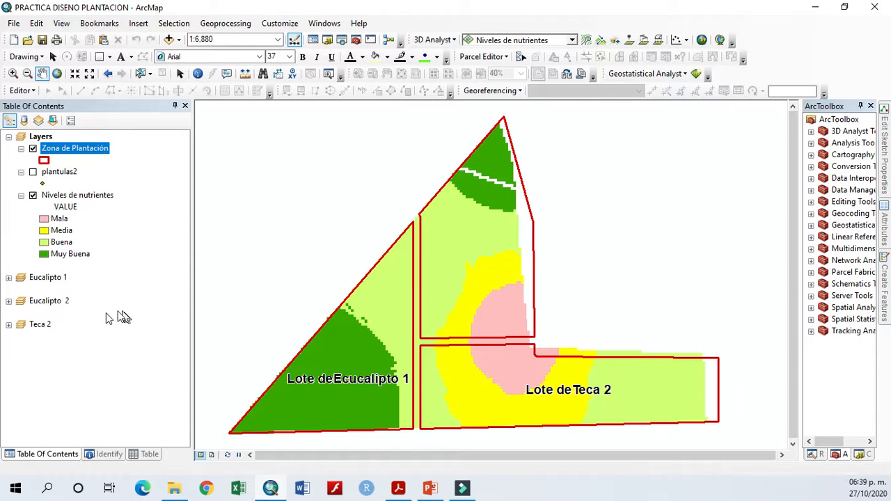
key(alt+Tab)
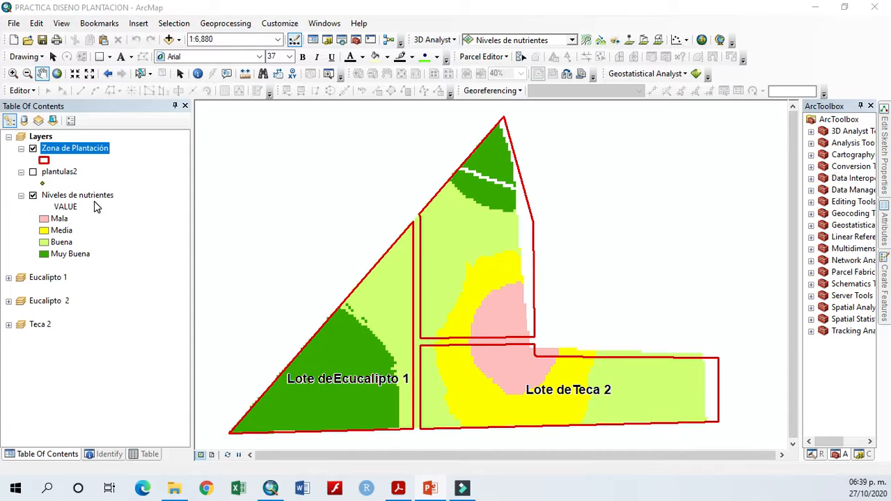
Open the attribute table of the Zona de Plantación layer and widen it to show more fields.
right_click(85, 150)
click(142, 191)
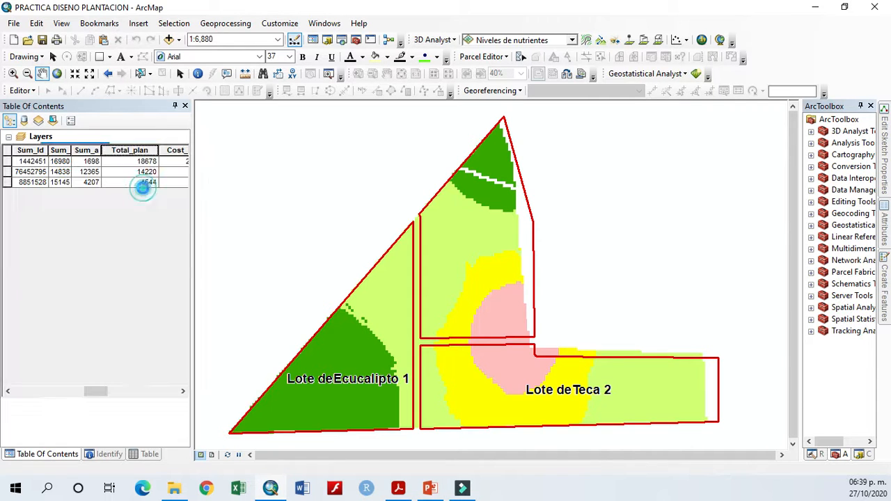
drag(196, 255, 268, 260)
drag(192, 254, 257, 257)
Calculate the Sum_abun field of Zona de Plantación with the Field Calculator as [Sum_Id] + [Sum_densid].
right_click(87, 152)
click(167, 233)
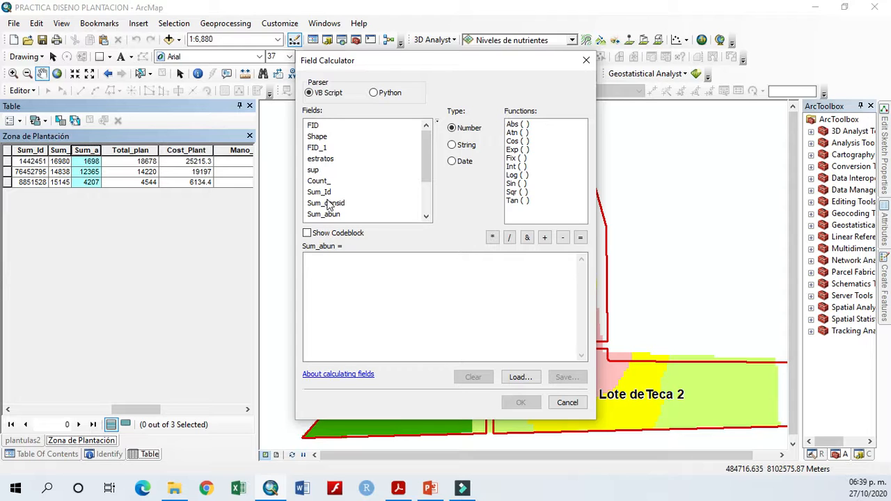
double_click(319, 191)
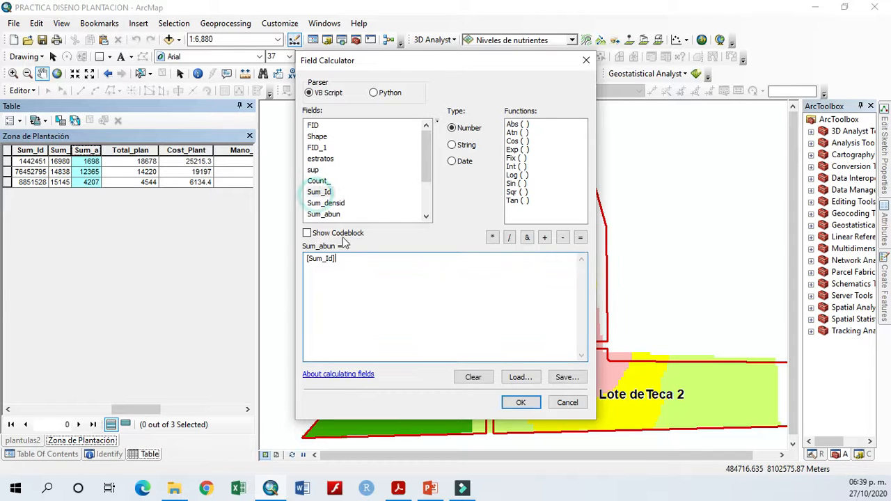
click(544, 237)
double_click(326, 203)
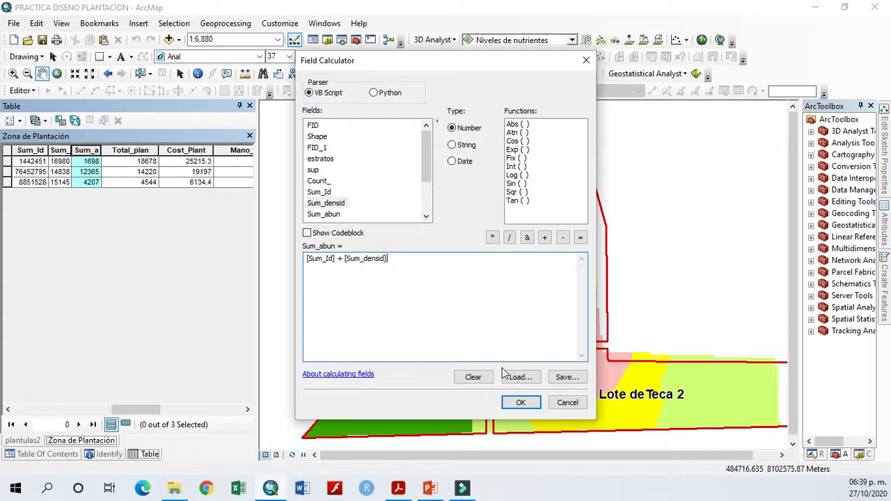
click(519, 403)
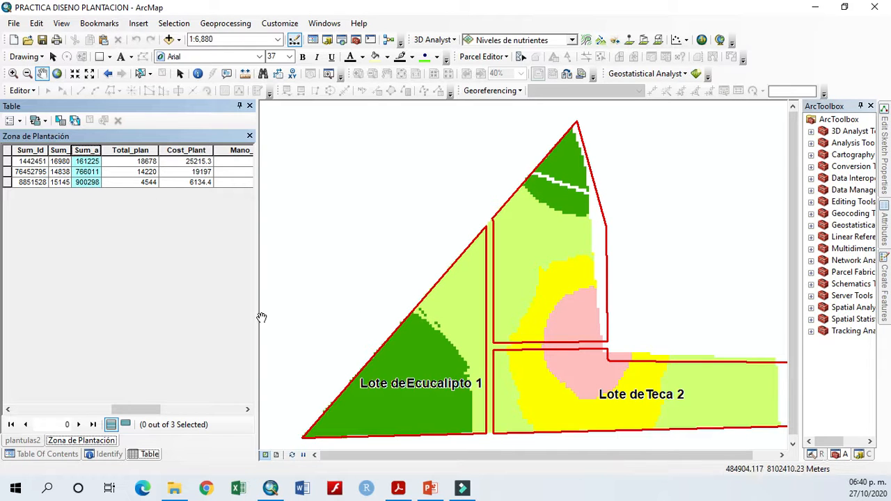
Narrow the attribute table, return to the layer list and go through the nutrient classes Mala, Media, Buena and Muy Buena.
drag(257, 317, 169, 314)
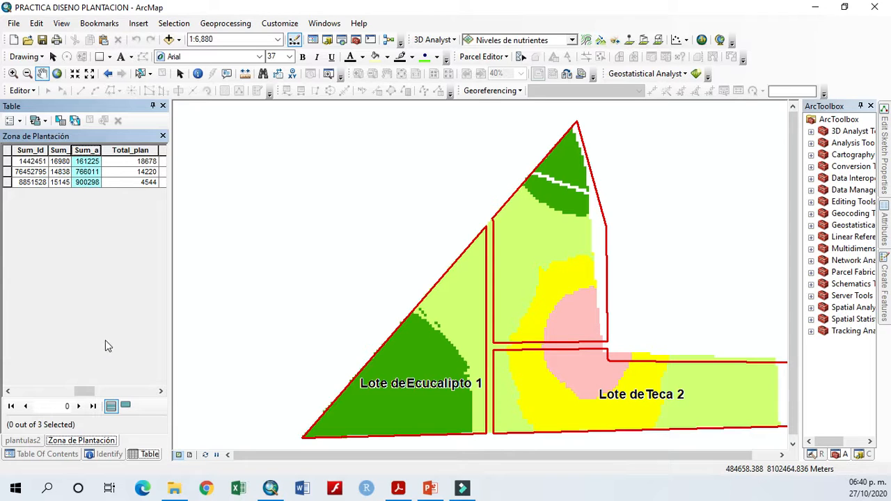
click(46, 454)
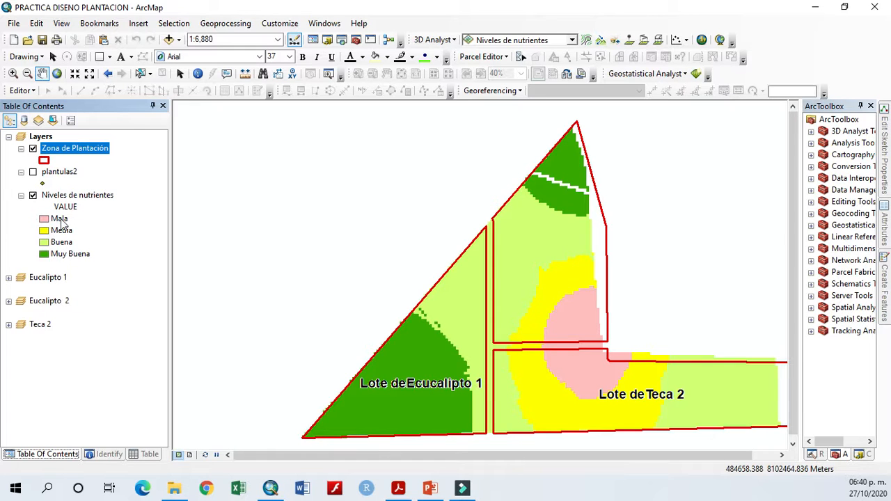
click(60, 220)
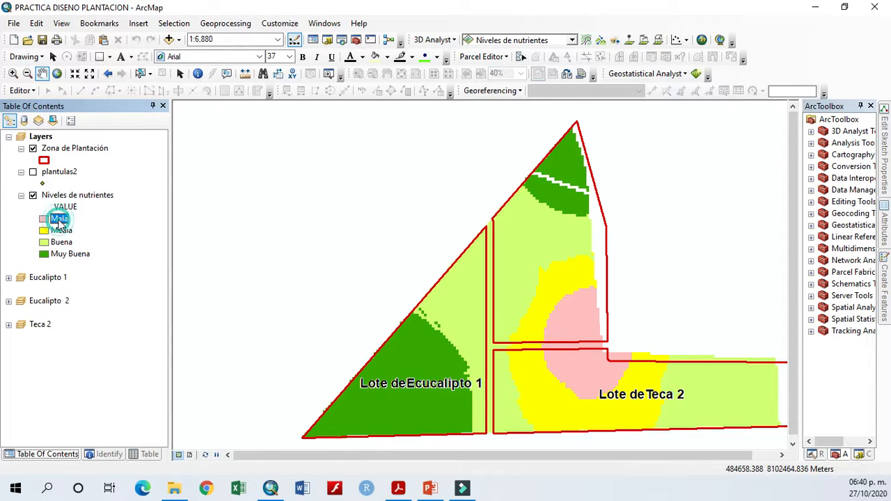
click(61, 233)
click(61, 242)
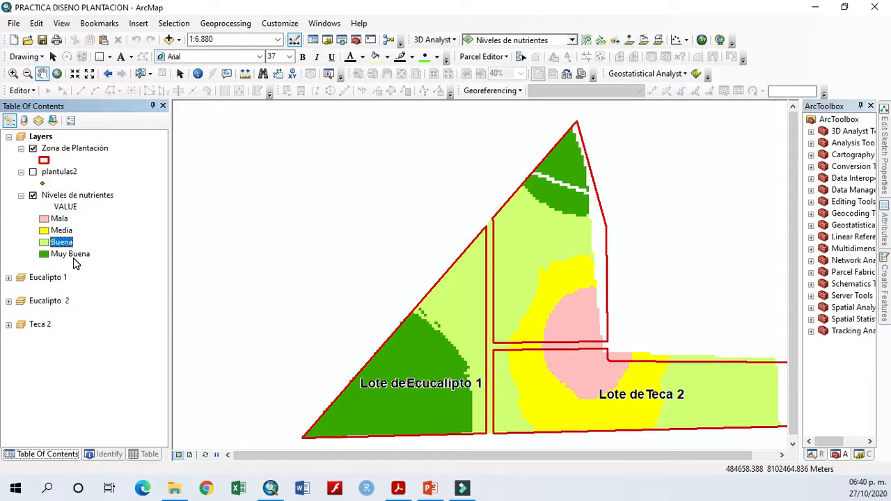
click(72, 254)
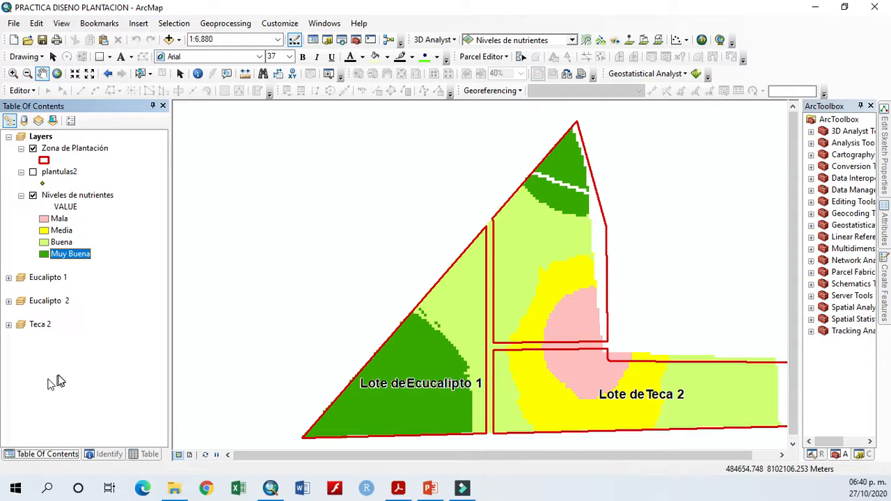
key(alt+Tab)
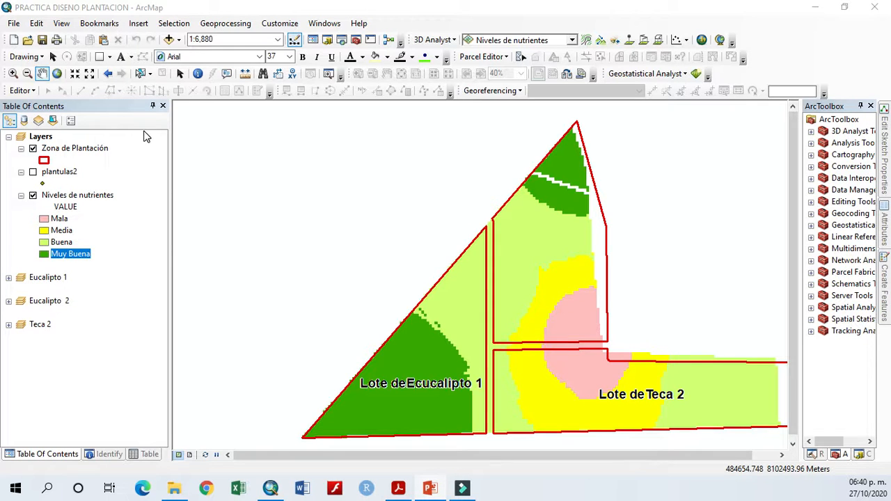
click(138, 23)
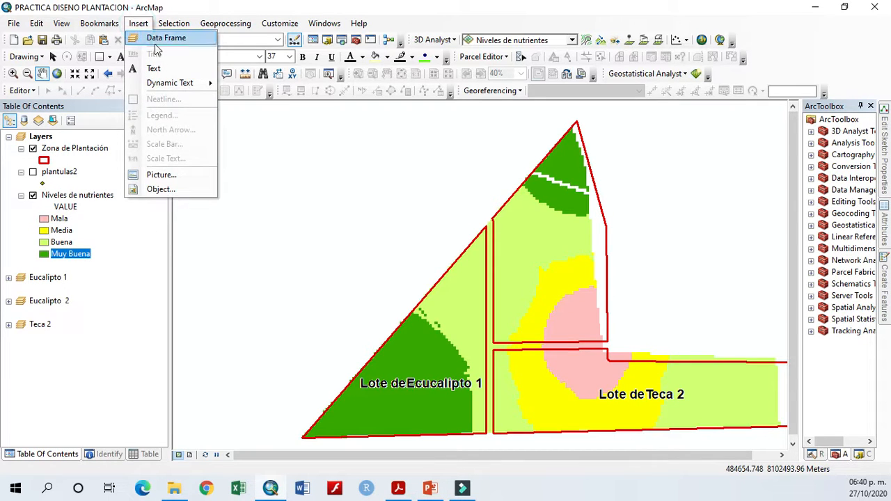
click(186, 10)
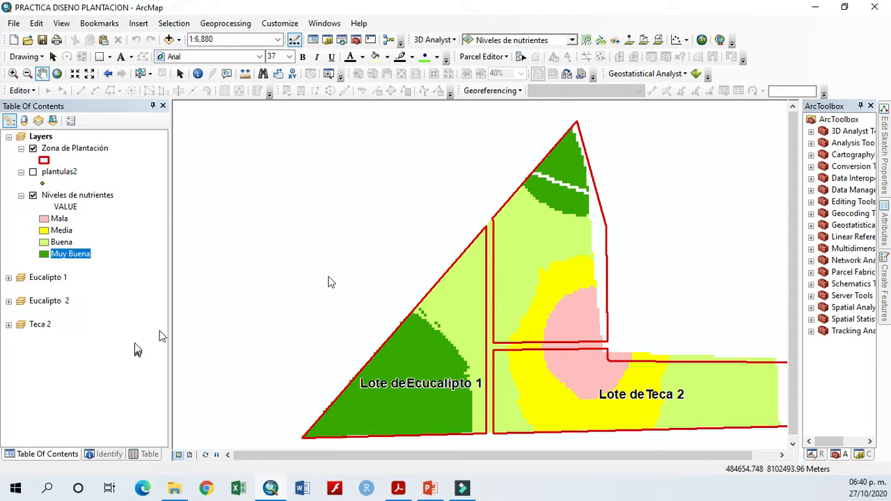
Insert a new data frame, check its placement in the page layout and return to the data view.
click(140, 25)
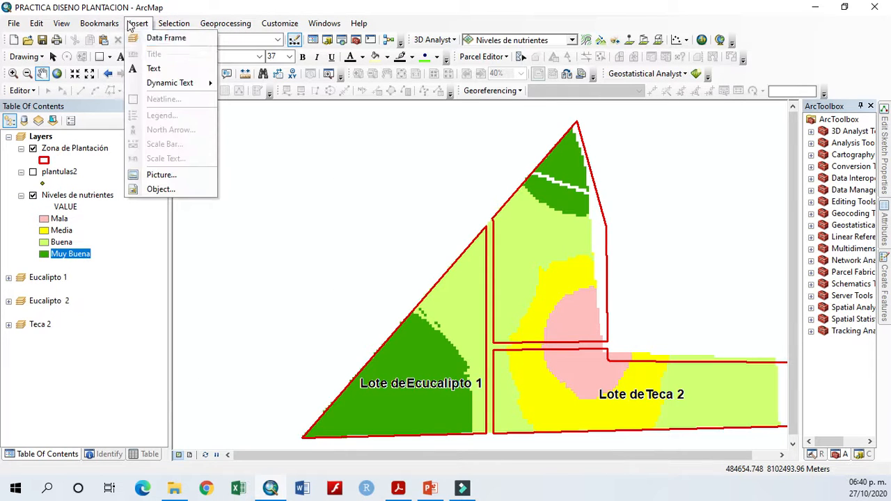
click(143, 36)
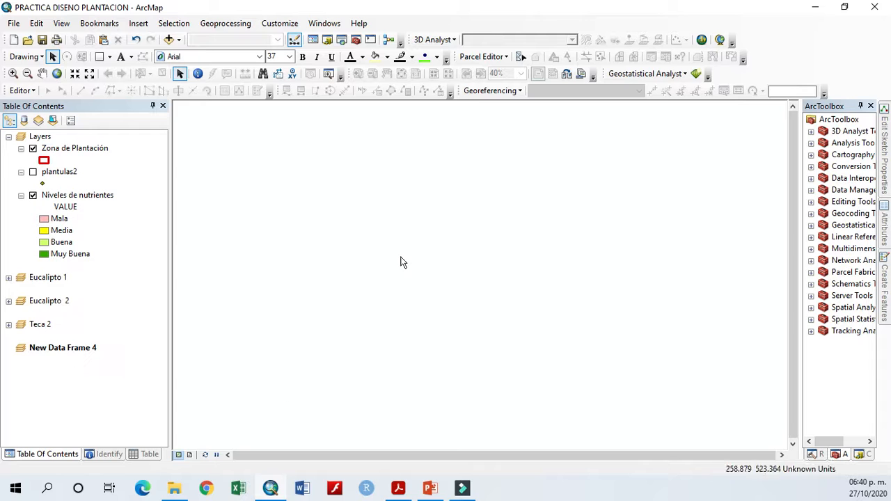
click(190, 456)
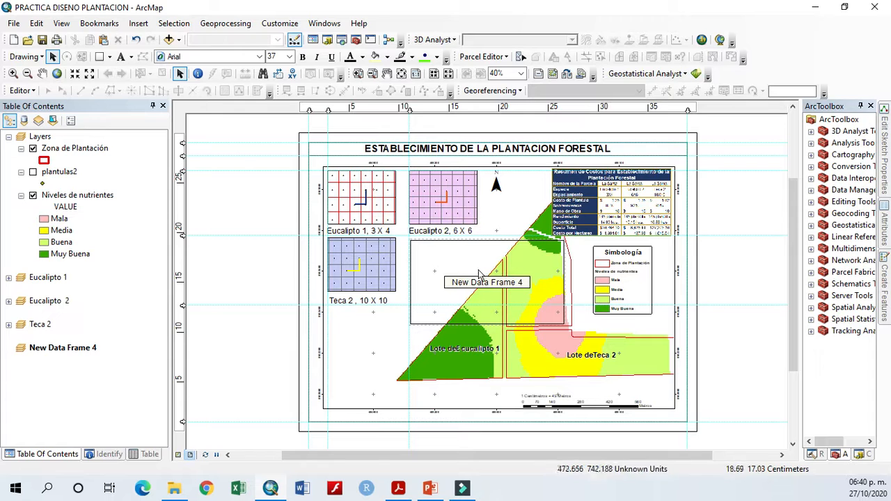
click(178, 455)
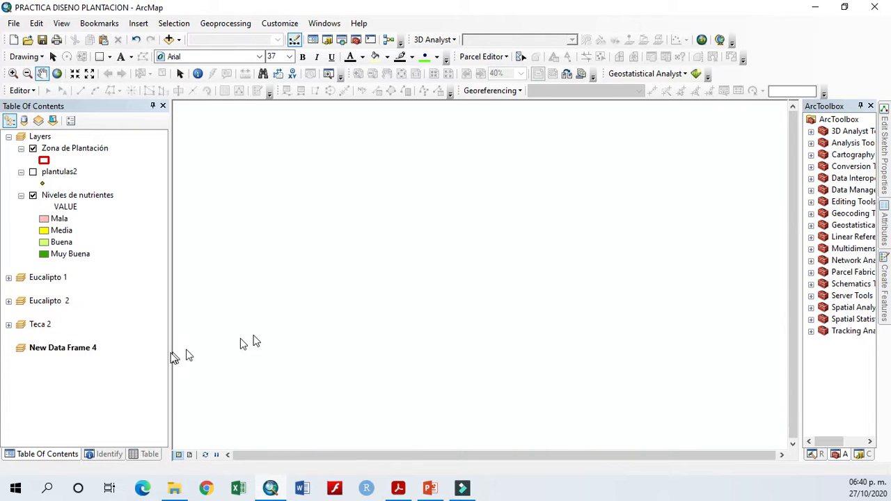
key(alt+Tab)
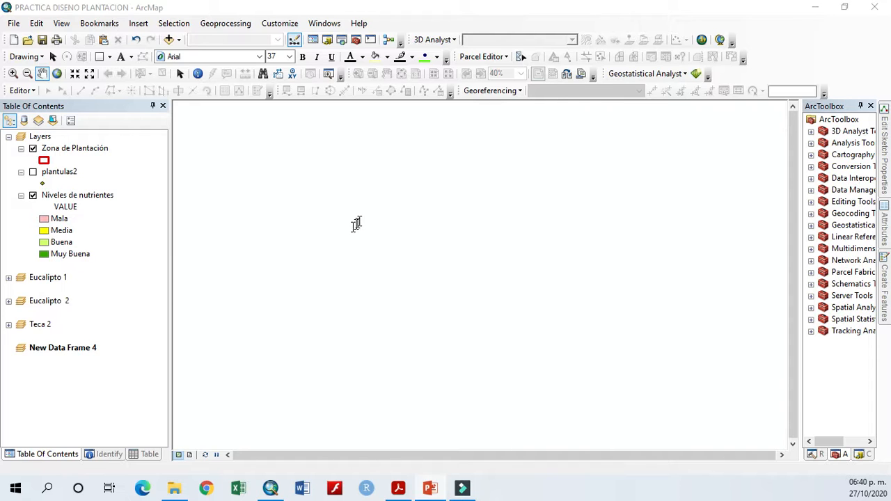
click(179, 457)
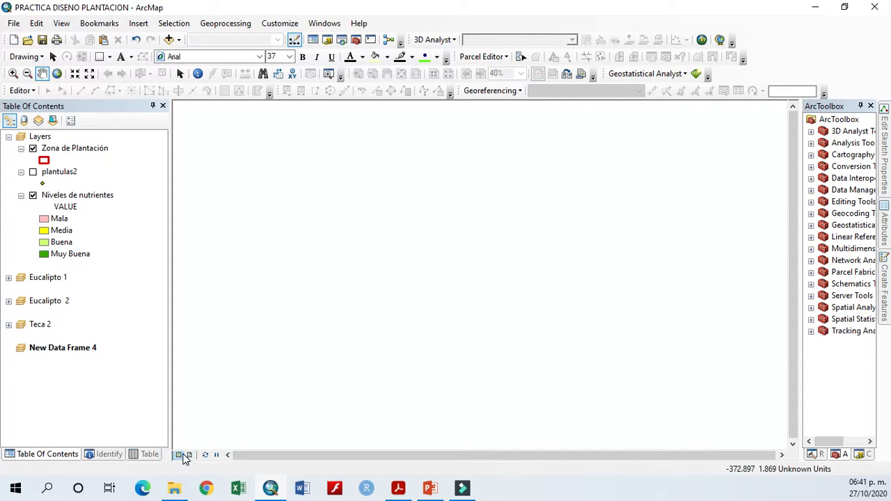
Copy the Teca2_plantula2 and Teca2_plantula_label2 layers from the Teca 2 data frame into New Data Frame 4.
click(8, 324)
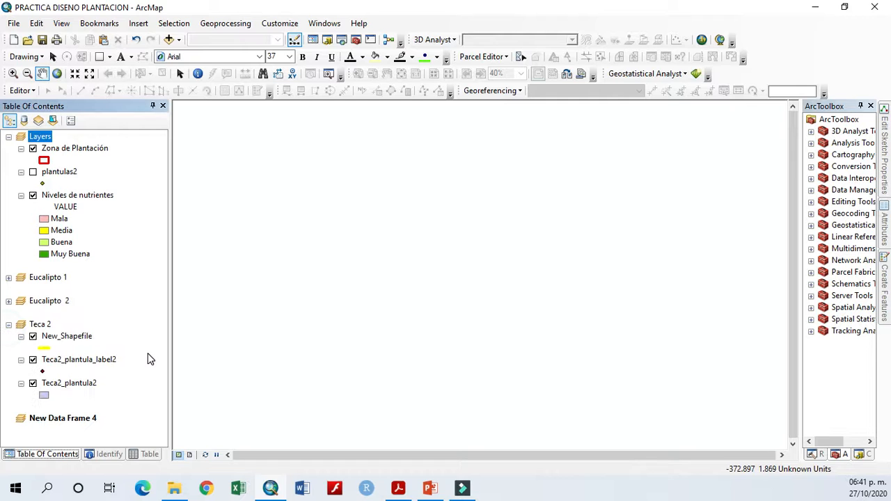
right_click(71, 385)
drag(70, 394, 72, 434)
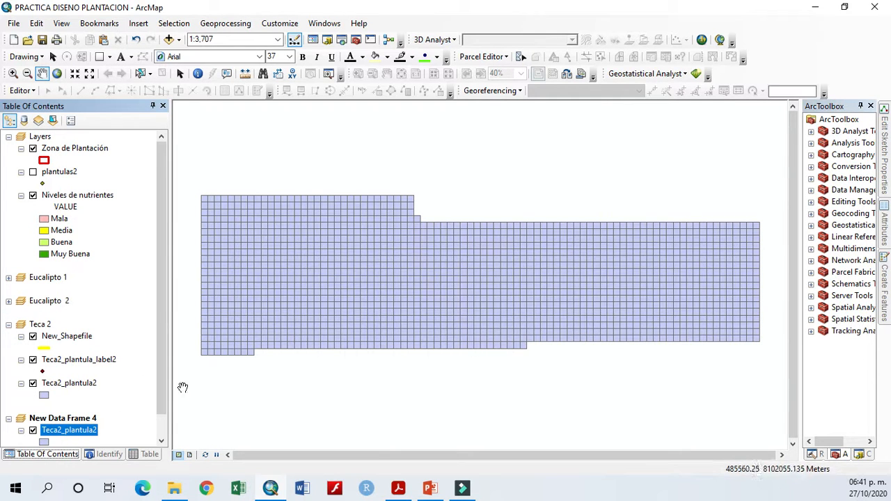
click(71, 369)
drag(71, 373, 73, 432)
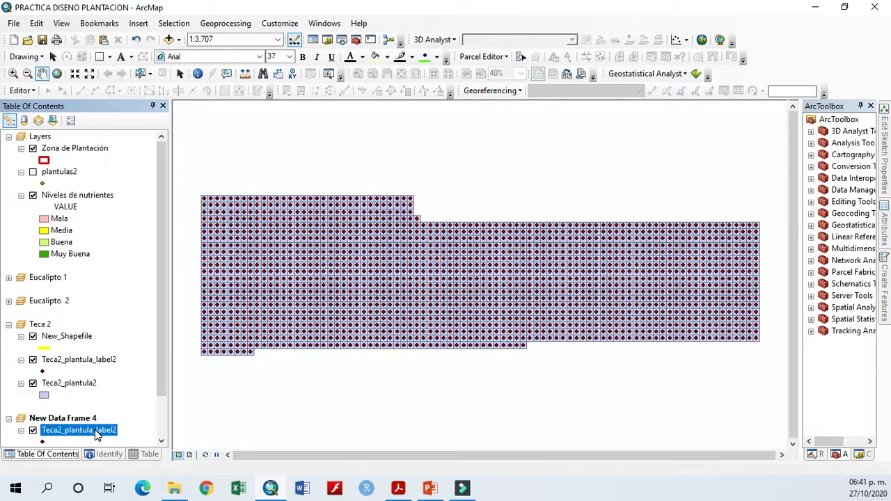
drag(163, 361, 162, 401)
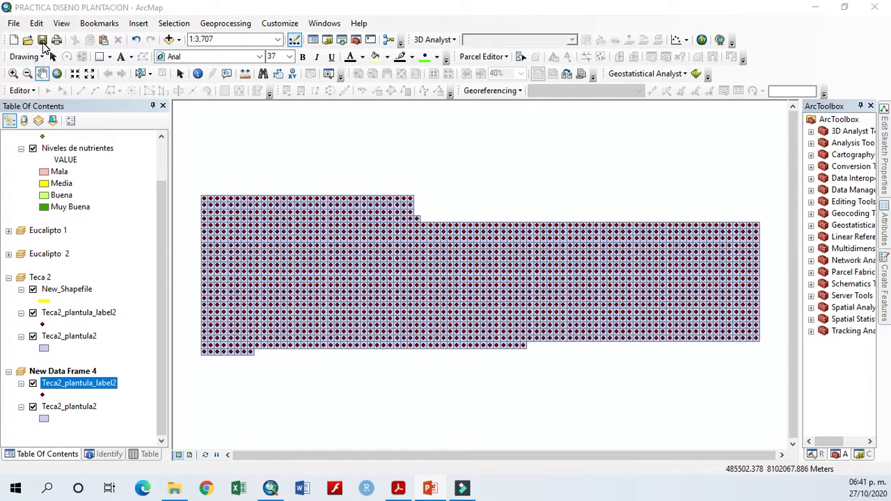
click(14, 23)
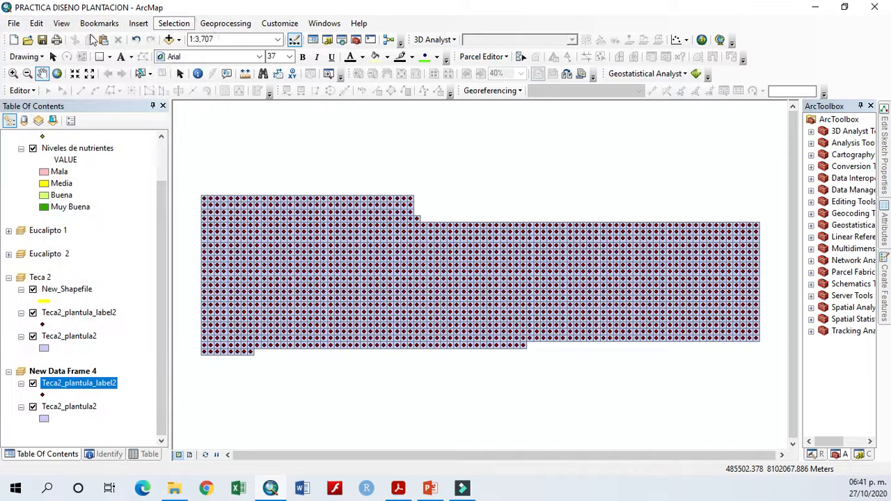
click(143, 6)
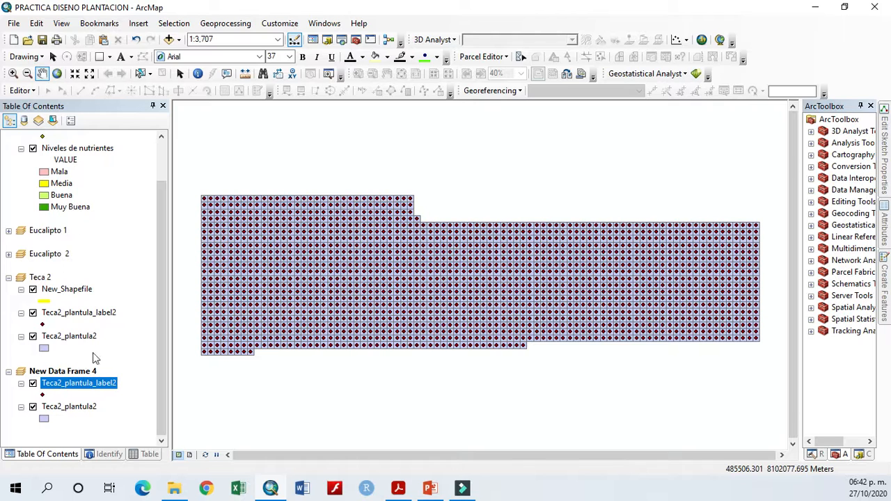
Start editing Teca2_plantula_label2 in New Data Frame 4 and move several planting cells and points within the grid.
right_click(114, 387)
mouse_move(225, 266)
click(328, 270)
scroll(404, 318, down, 3)
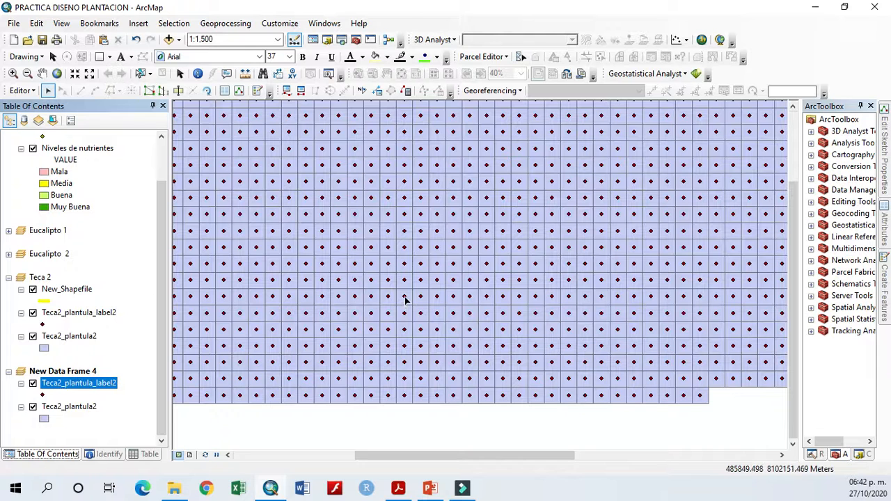
click(405, 298)
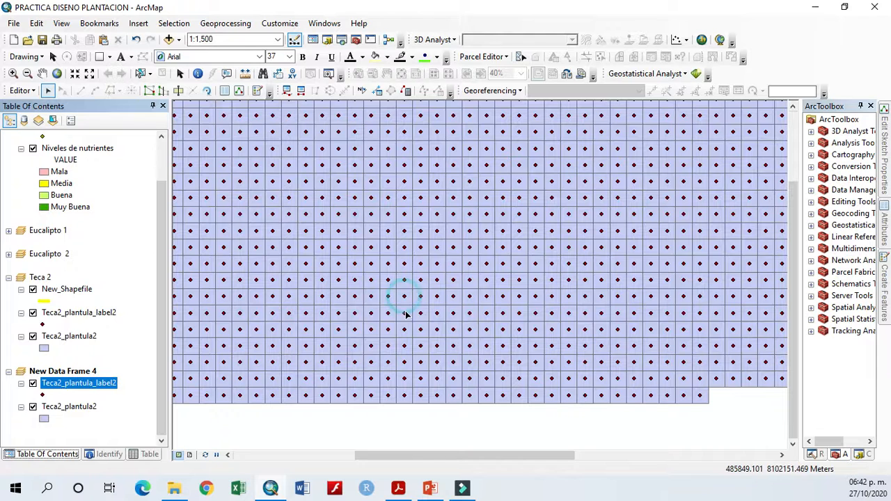
click(405, 300)
click(372, 265)
click(405, 281)
drag(404, 282, 355, 267)
click(437, 282)
Stop the edit session on the planting grid without saving the edits.
click(25, 90)
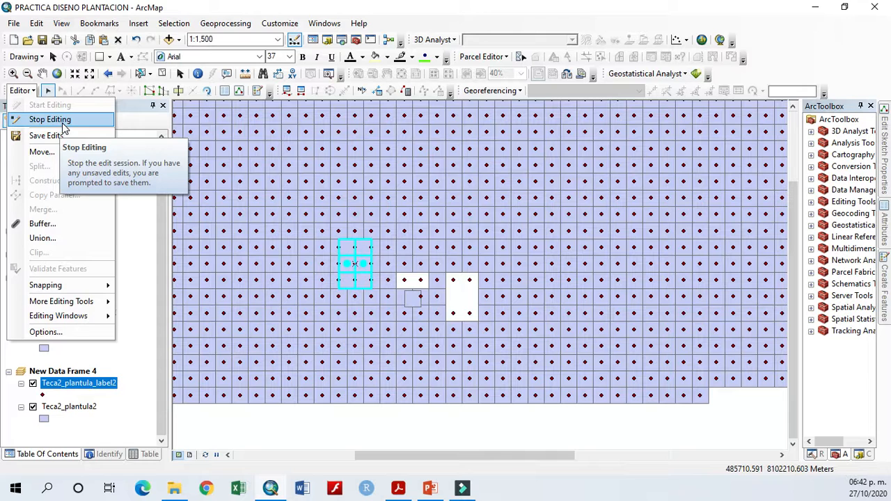
click(62, 124)
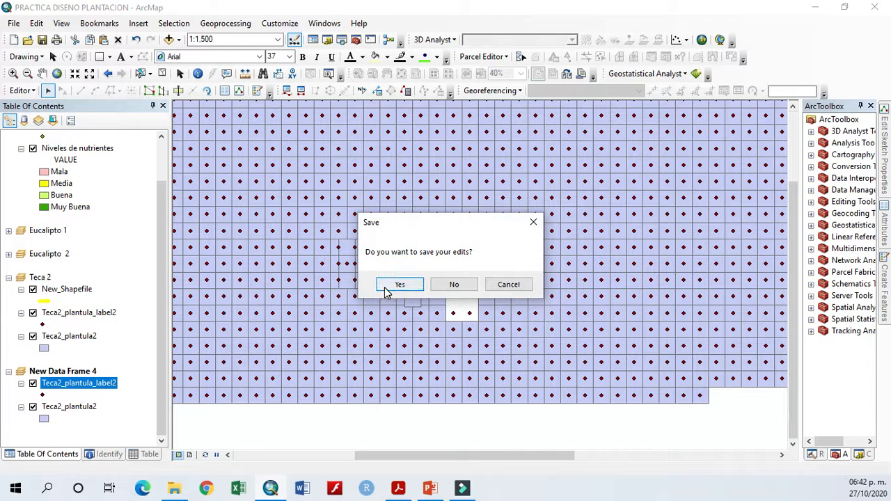
click(456, 287)
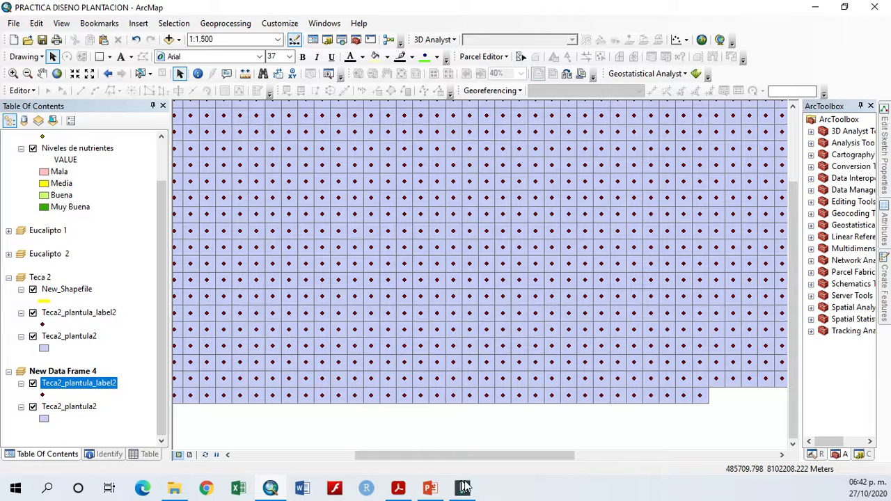
click(733, 488)
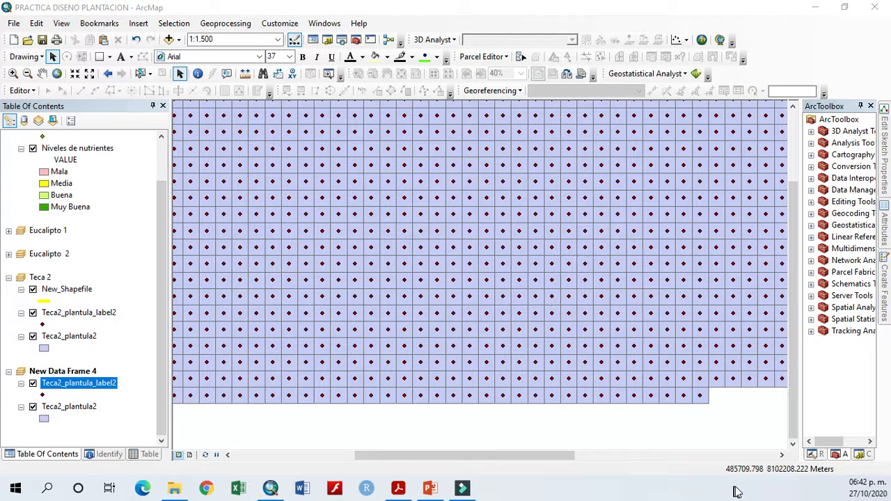